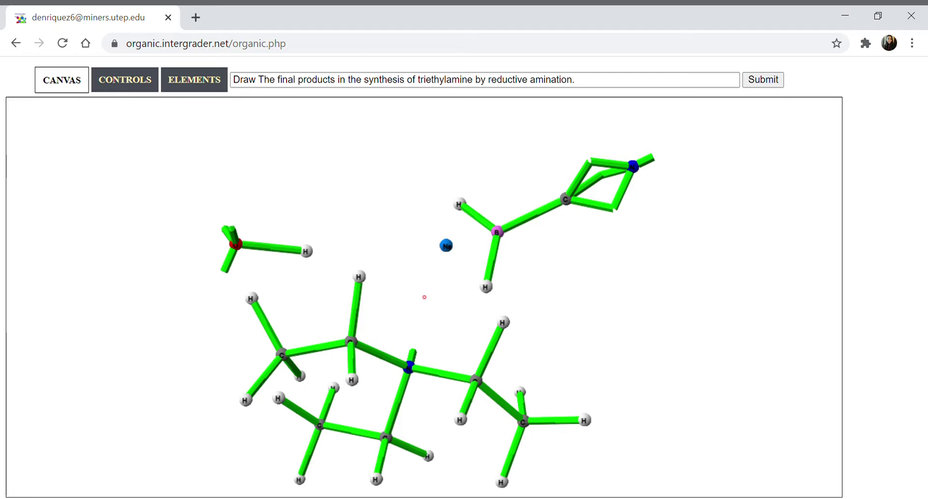
# Step: Use Heterolytic to bond a lone pair of the hydroxide oxygen to the boron atom, and arrange the resulting structure
pyautogui.press('Up')
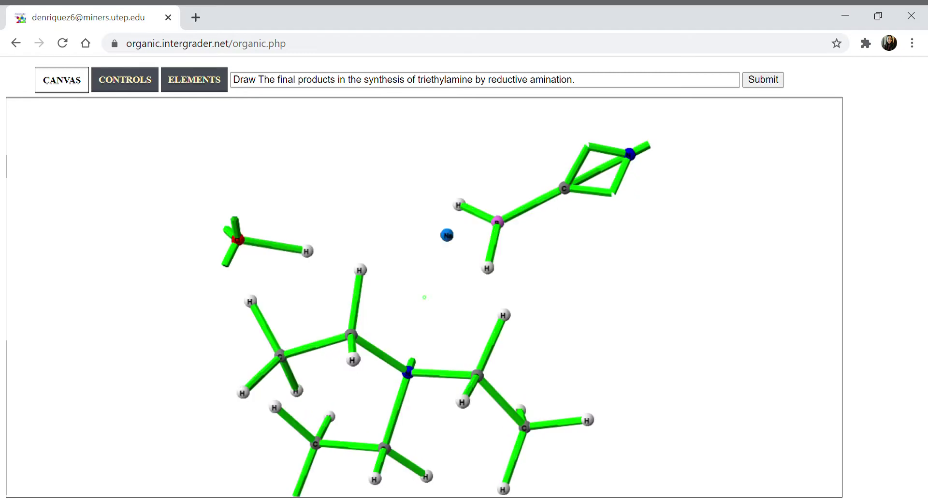
pyautogui.press('Down')
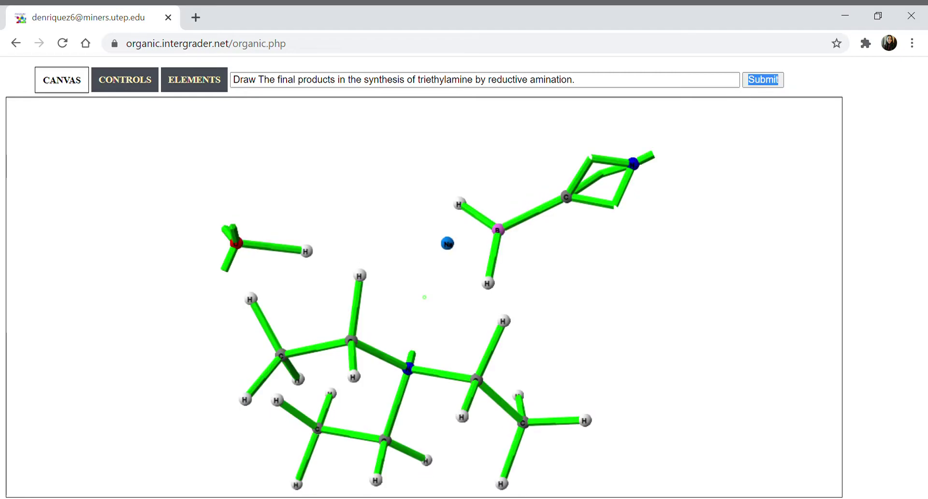
pyautogui.click(695, 286)
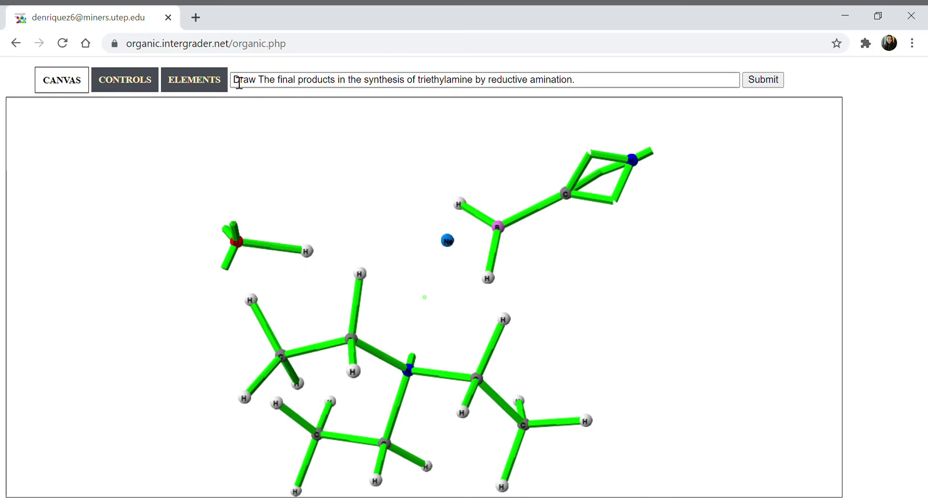
pyautogui.click(124, 79)
pyautogui.click(61, 79)
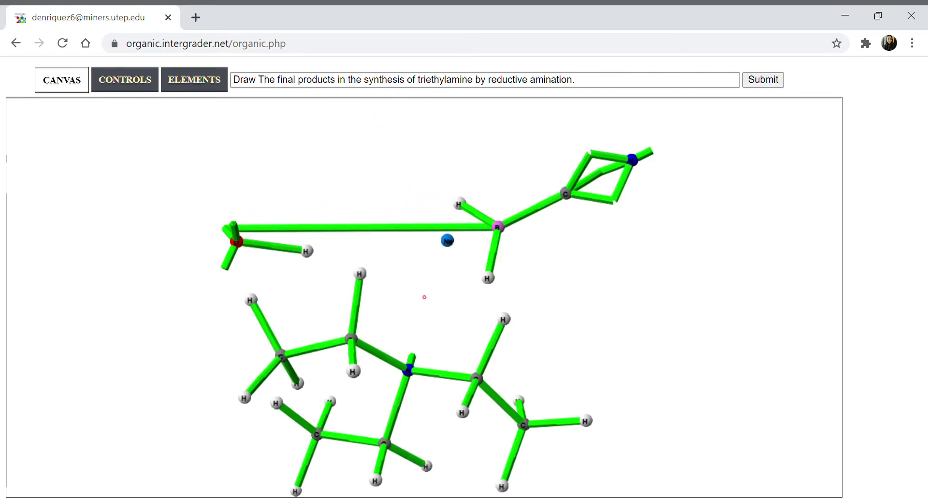
pyautogui.click(125, 79)
pyautogui.click(75, 143)
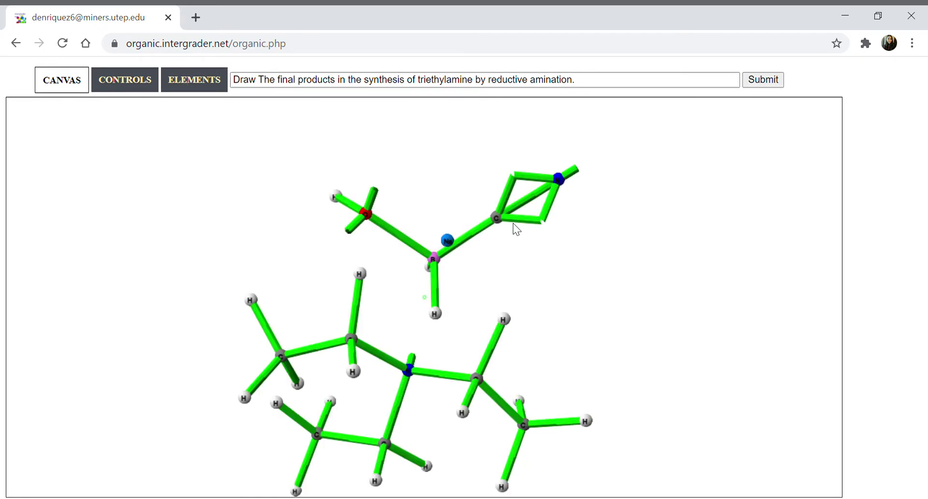
# Step: Submit the drawn final products of the triethylamine synthesis for grading and proceed to Question # 2
pyautogui.click(752, 80)
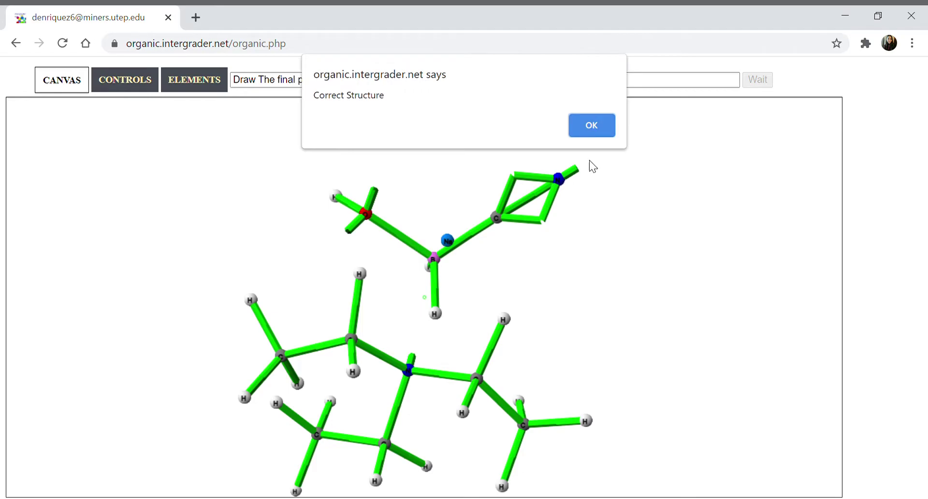
pyautogui.click(596, 120)
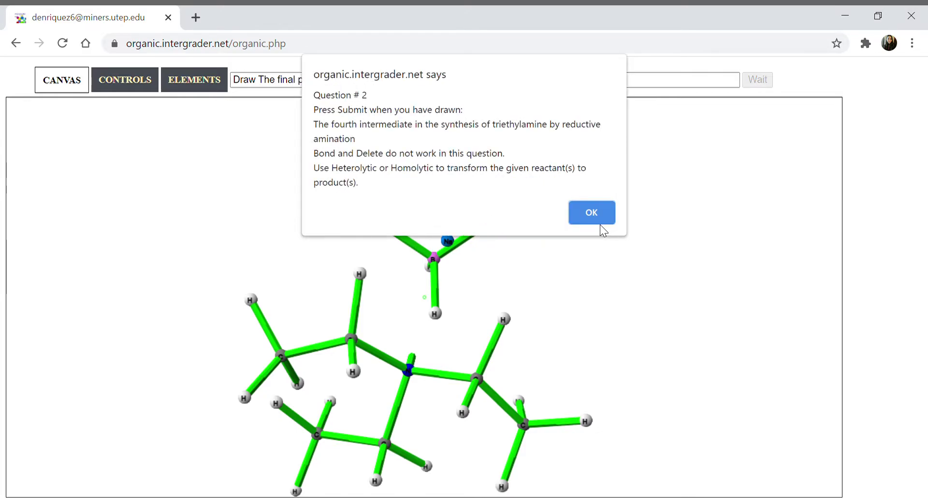
pyautogui.click(593, 218)
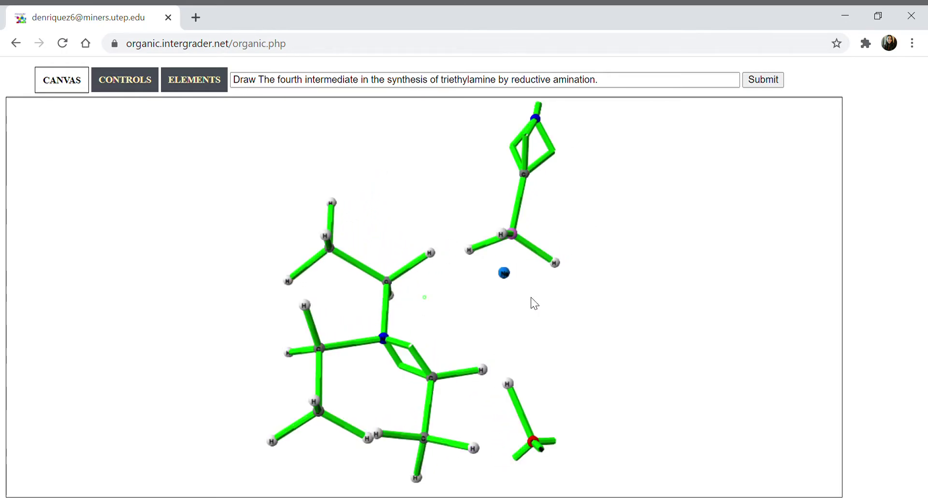
# Step: Use Heterolytic to shift one electron pair of the iminium C=N double bond onto the nitrogen
pyautogui.moveTo(540, 305); pyautogui.dragTo(531, 305)
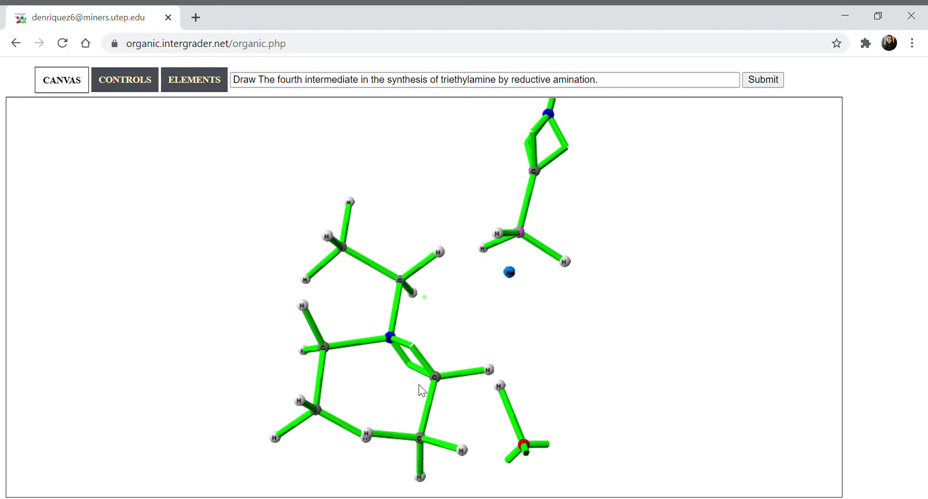
pyautogui.moveTo(449, 390); pyautogui.dragTo(443, 386)
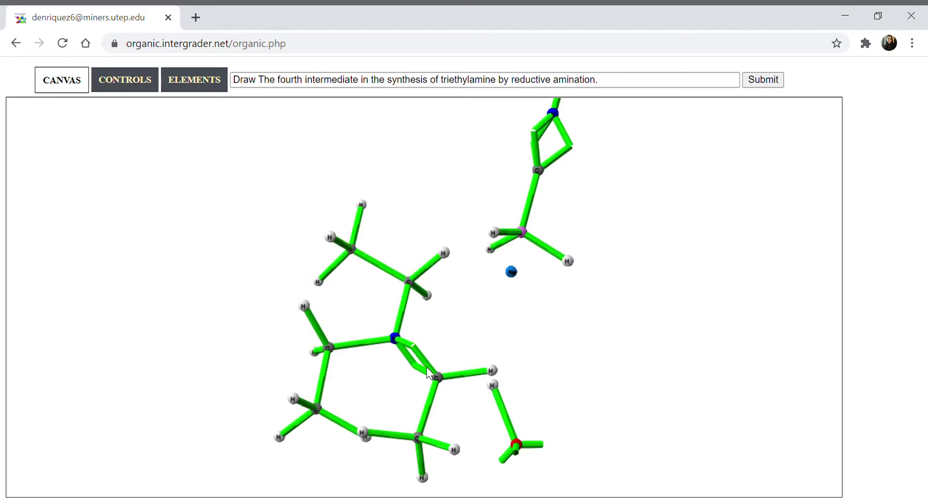
pyautogui.click(125, 79)
pyautogui.click(61, 80)
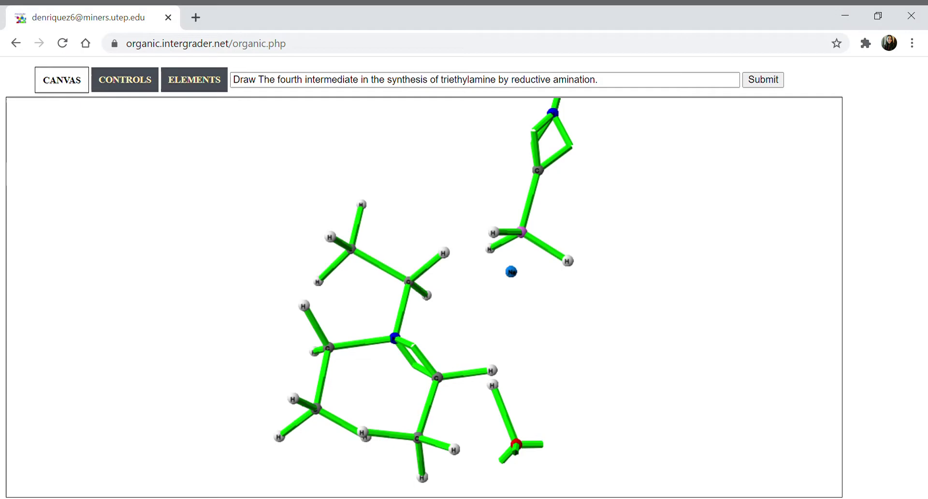
pyautogui.moveTo(422, 362)
pyautogui.mouseDown()
pyautogui.moveTo(425, 346)
pyautogui.moveTo(395, 337)
pyautogui.mouseUp()
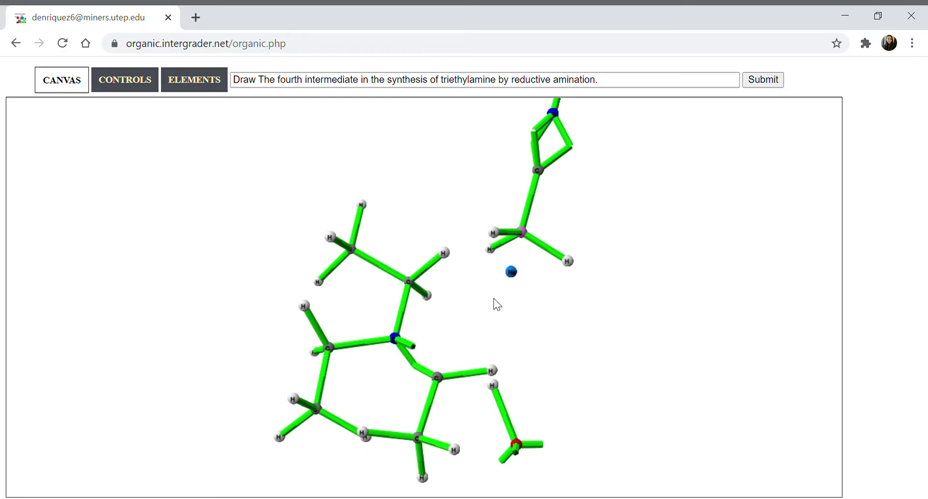
# Step: Transfer a hydride by moving a B–H bond pair to the carbon attached to nitrogen, and arrange the structure
pyautogui.moveTo(546, 247); pyautogui.dragTo(437, 377)
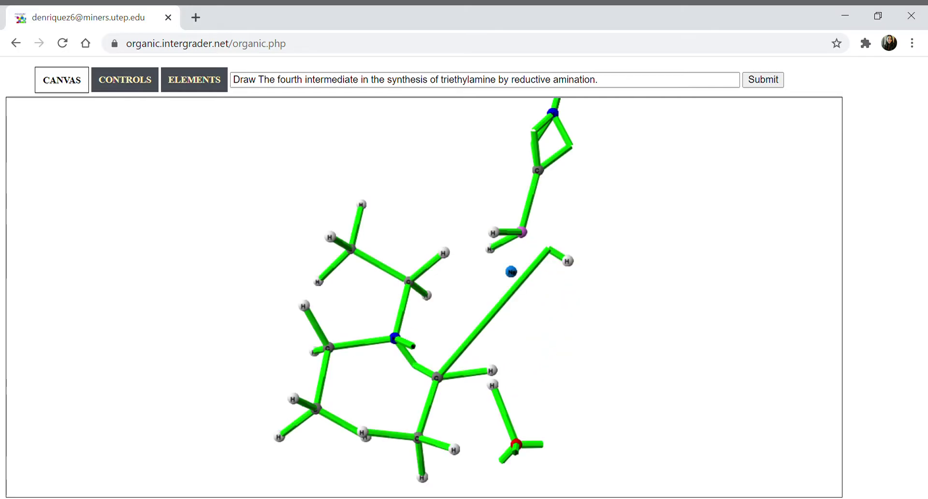
pyautogui.click(125, 80)
pyautogui.click(75, 142)
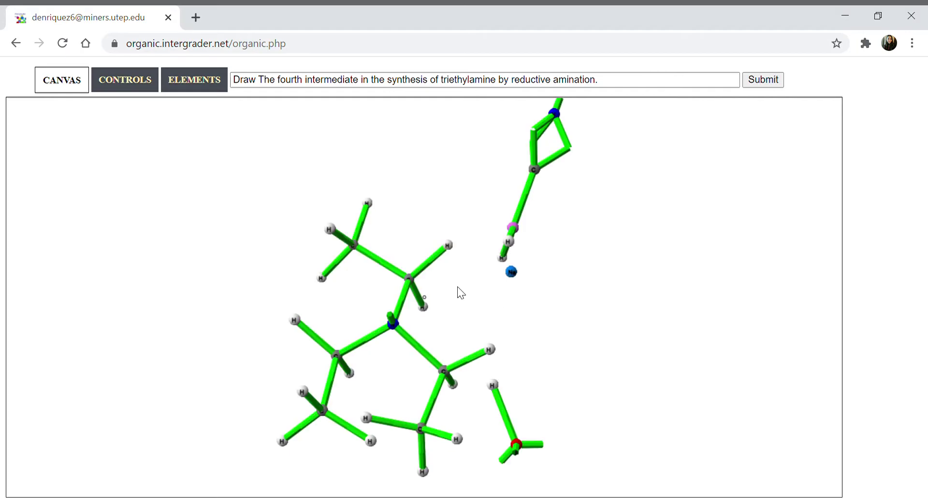
pyautogui.click(125, 79)
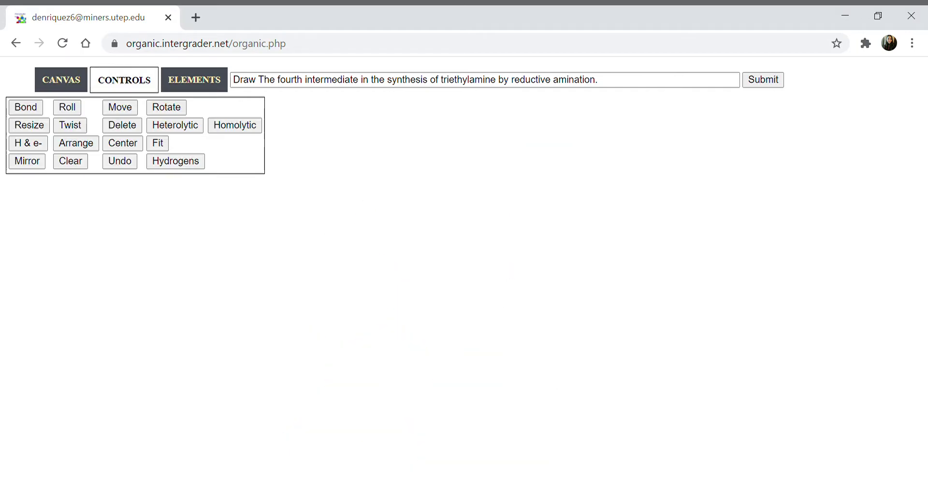
pyautogui.click(75, 142)
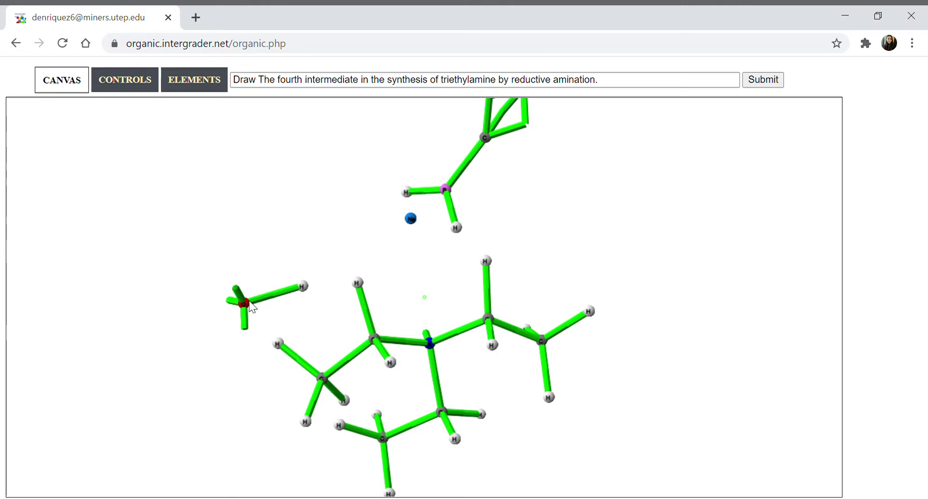
# Step: Submit the drawn fourth intermediate for grading and proceed to Question # 3
pyautogui.moveTo(556, 170); pyautogui.dragTo(556, 148)
pyautogui.moveTo(486, 201); pyautogui.dragTo(504, 216)
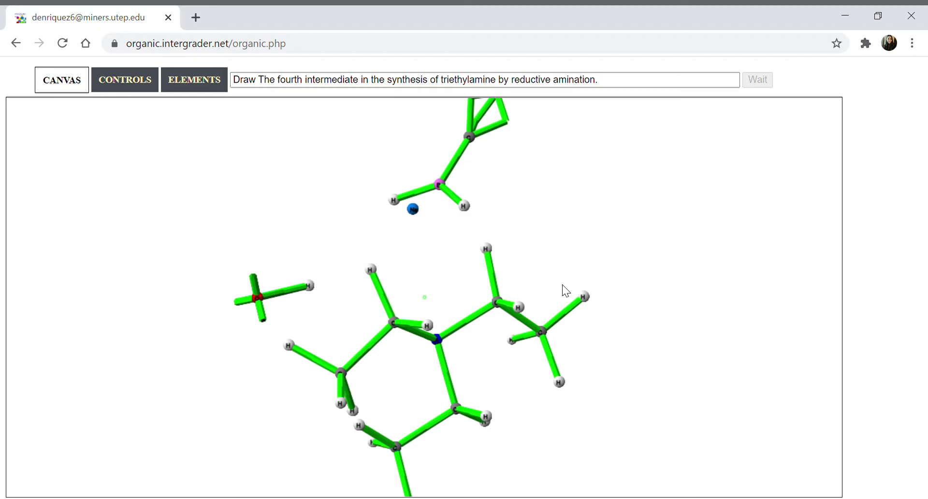
pyautogui.click(592, 125)
pyautogui.click(757, 79)
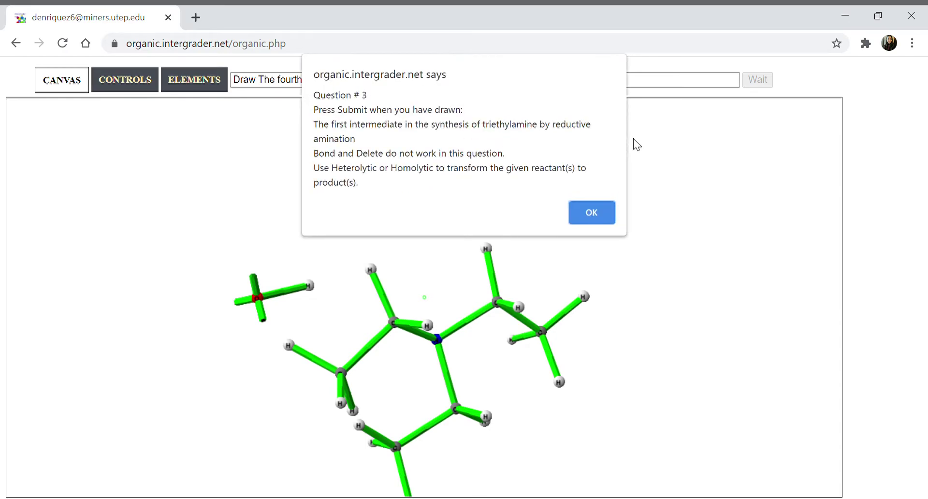
pyautogui.click(584, 206)
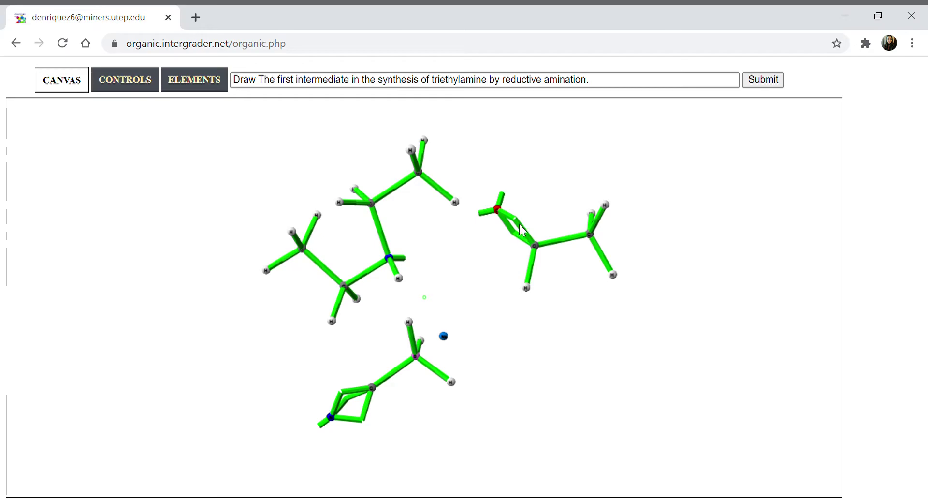
# Step: Heterolytically shift one C=O bond pair onto the oxygen and bond the amine nitrogen's lone pair to the carbonyl carbon
pyautogui.click(124, 80)
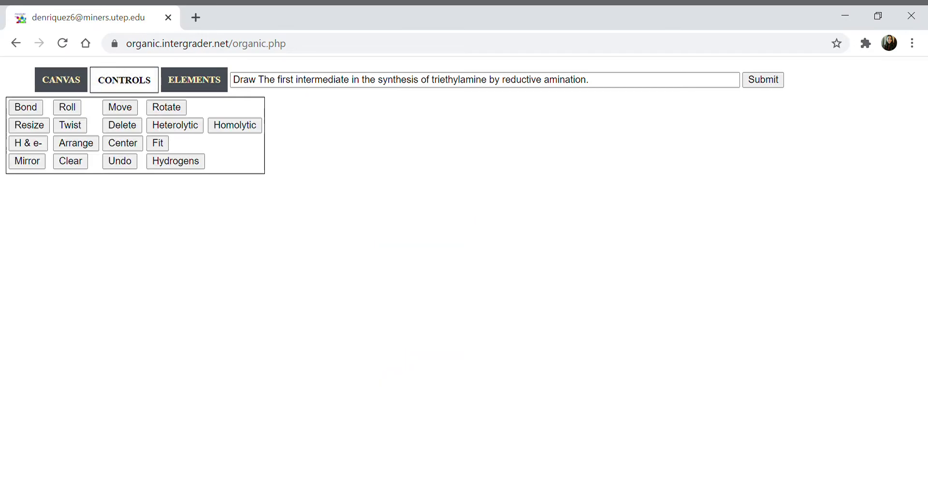
pyautogui.click(61, 80)
pyautogui.moveTo(516, 227); pyautogui.dragTo(497, 209)
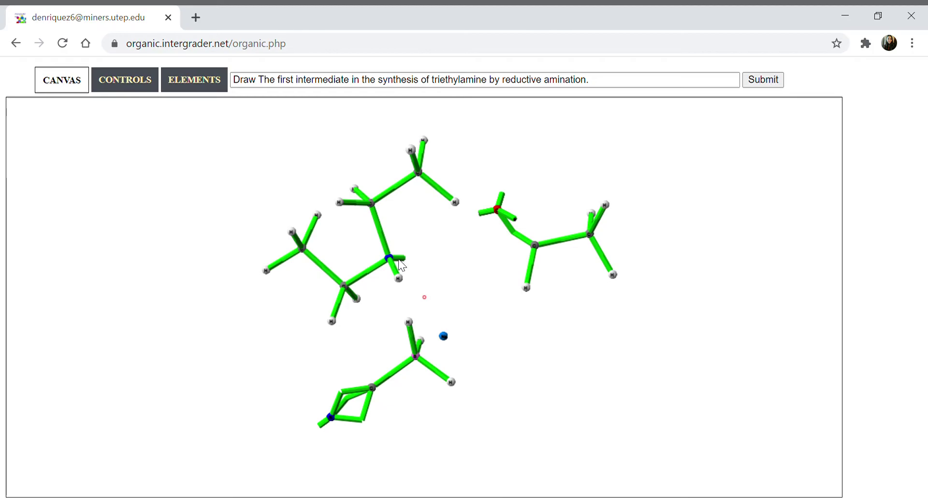
pyautogui.moveTo(397, 257)
pyautogui.mouseDown()
pyautogui.moveTo(451, 263)
pyautogui.moveTo(534, 245)
pyautogui.mouseUp()
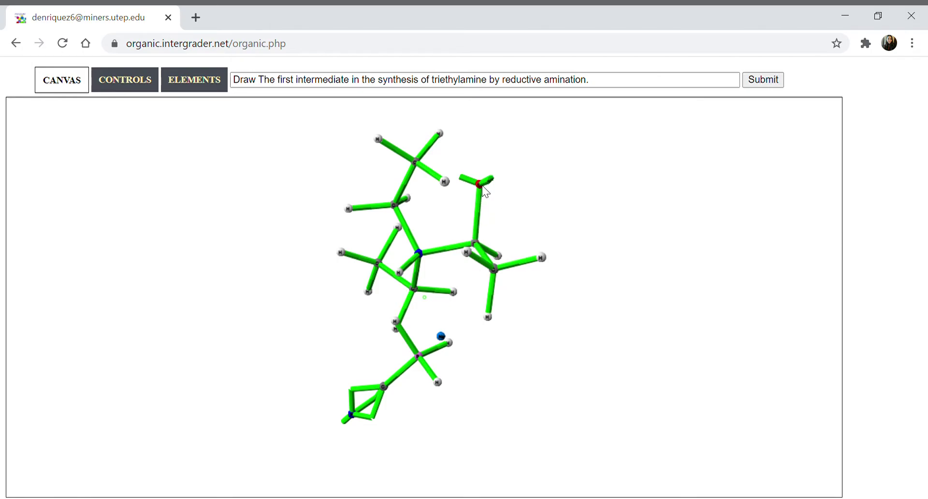
pyautogui.moveTo(523, 226); pyautogui.dragTo(534, 228)
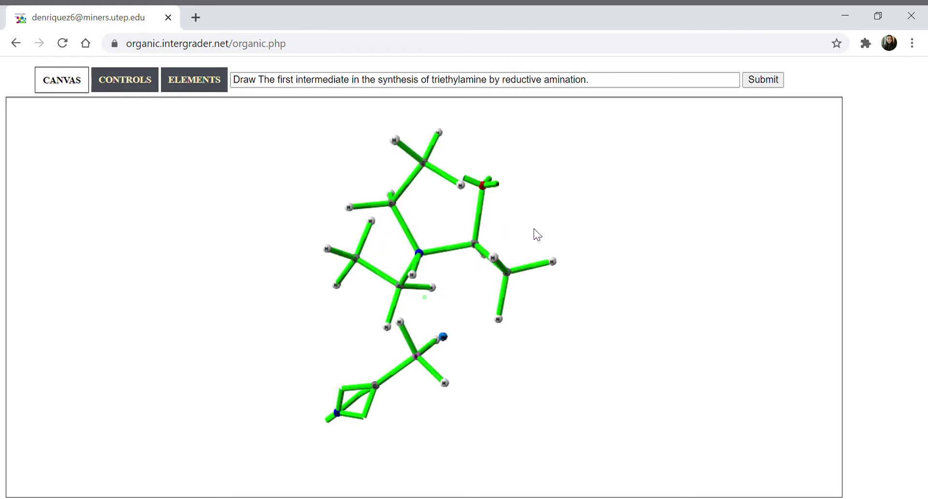
# Step: Submit the drawn first intermediate for grading and proceed to Question # 4
pyautogui.click(769, 82)
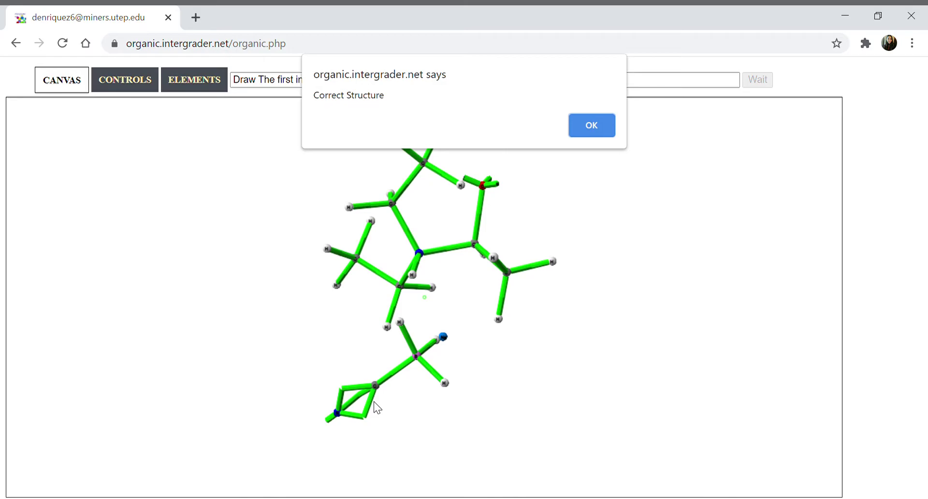
pyautogui.press('Return')
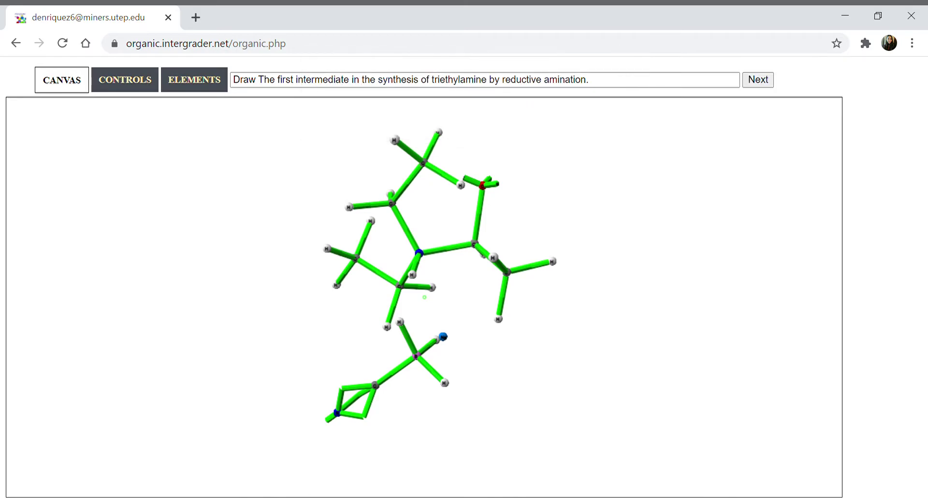
pyautogui.press('Return')
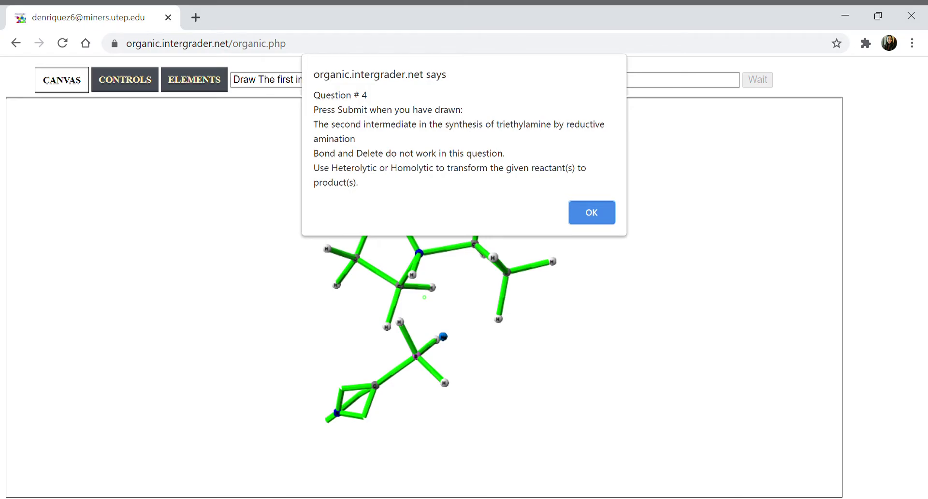
pyautogui.press('Return')
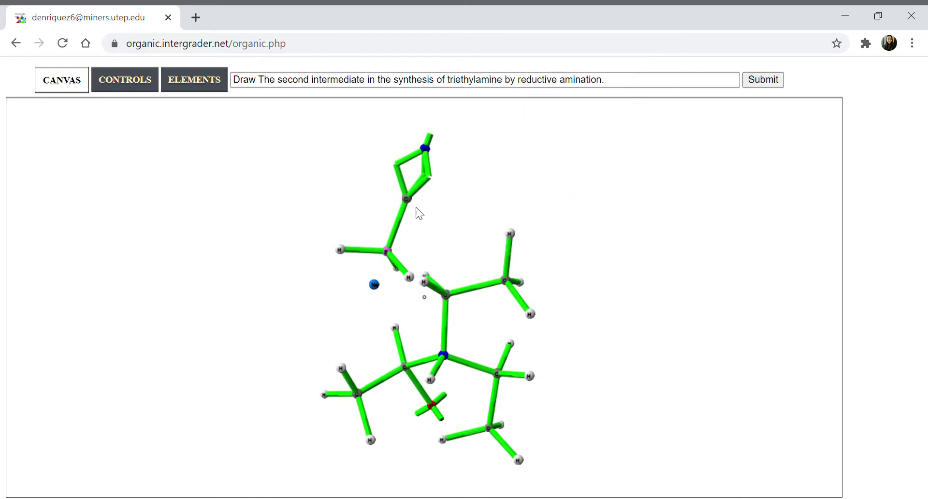
# Step: Use Heterolytic to bond an oxygen lone pair to the hydrogen on nitrogen, and shift the N–H bond pair onto the nitrogen
pyautogui.moveTo(401, 252); pyautogui.dragTo(333, 319)
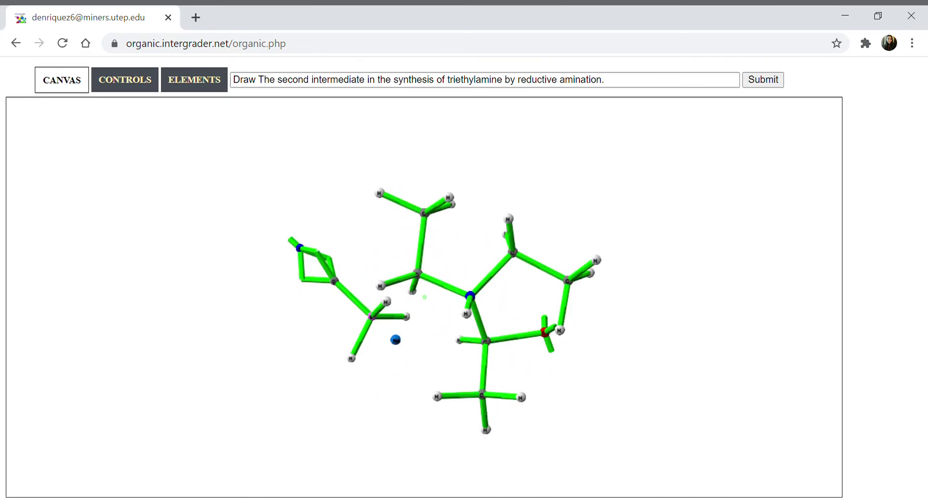
pyautogui.moveTo(425, 296); pyautogui.dragTo(424, 277)
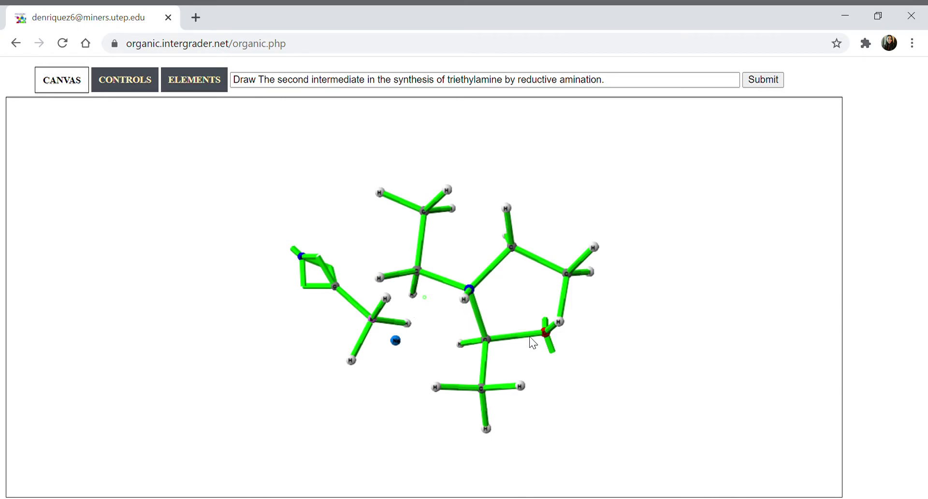
pyautogui.moveTo(552, 340); pyautogui.dragTo(595, 315)
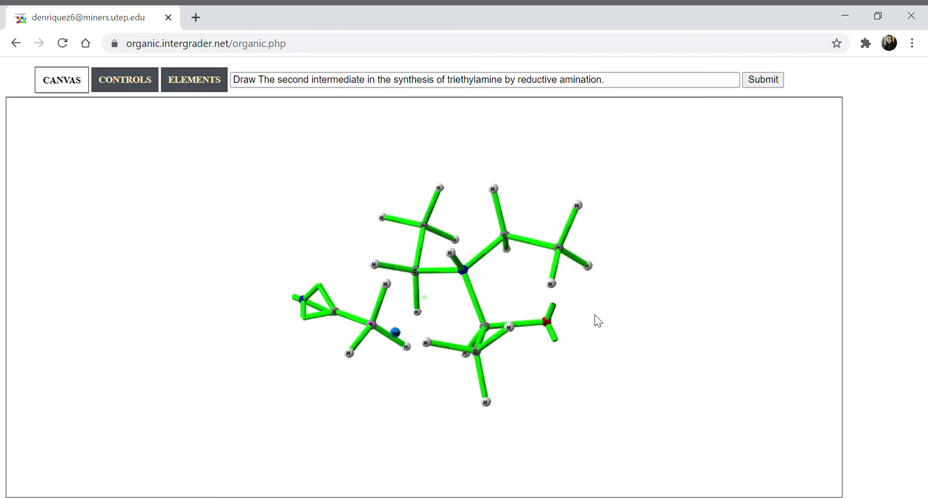
pyautogui.click(145, 87)
pyautogui.click(195, 129)
pyautogui.moveTo(551, 309); pyautogui.dragTo(449, 254)
pyautogui.click(449, 254)
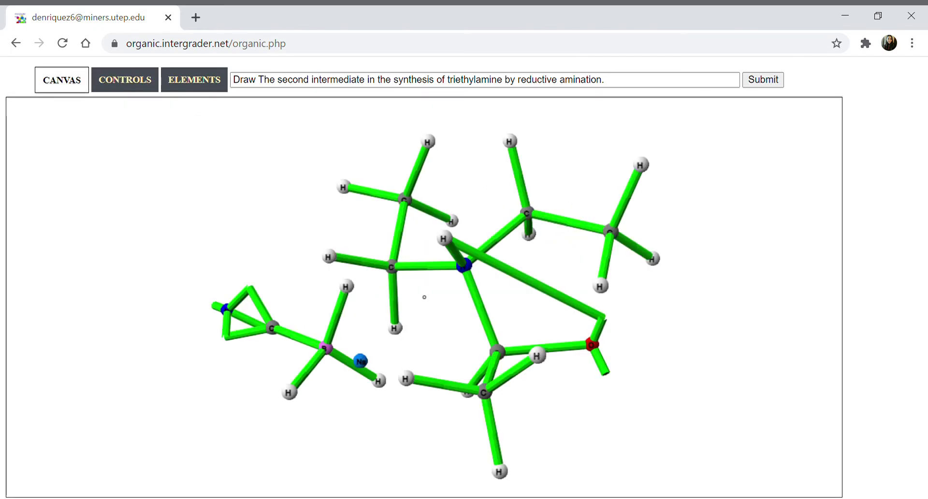
pyautogui.moveTo(451, 248); pyautogui.dragTo(463, 264)
pyautogui.click(463, 266)
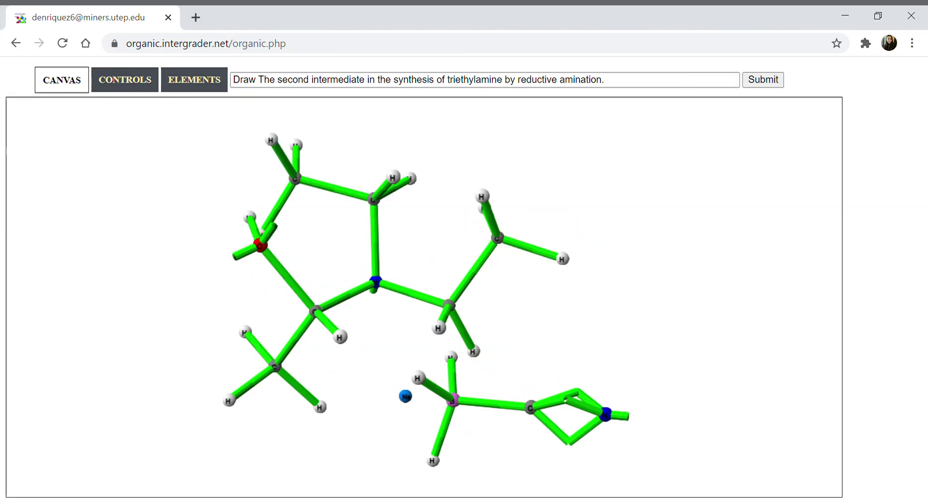
# Step: Submit the drawn second intermediate of the triethylamine synthesis for grading
pyautogui.doubleClick(763, 79)
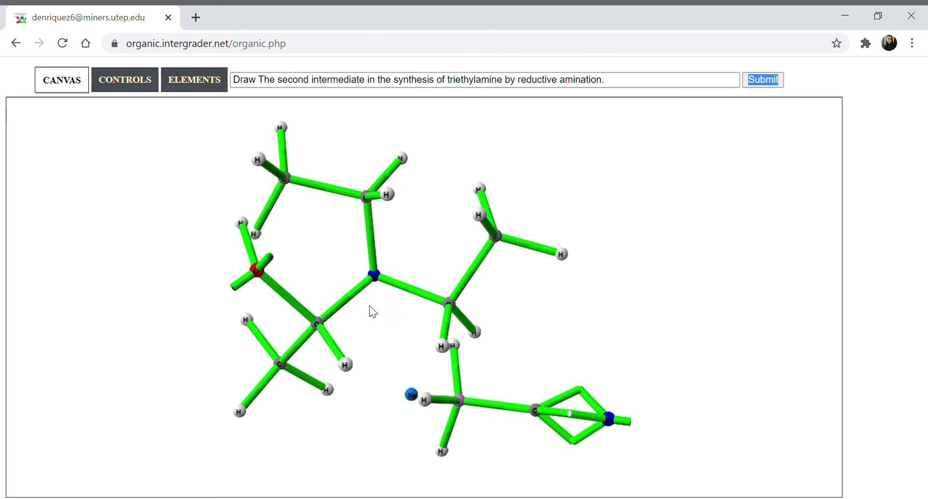
pyautogui.moveTo(377, 294); pyautogui.dragTo(387, 296)
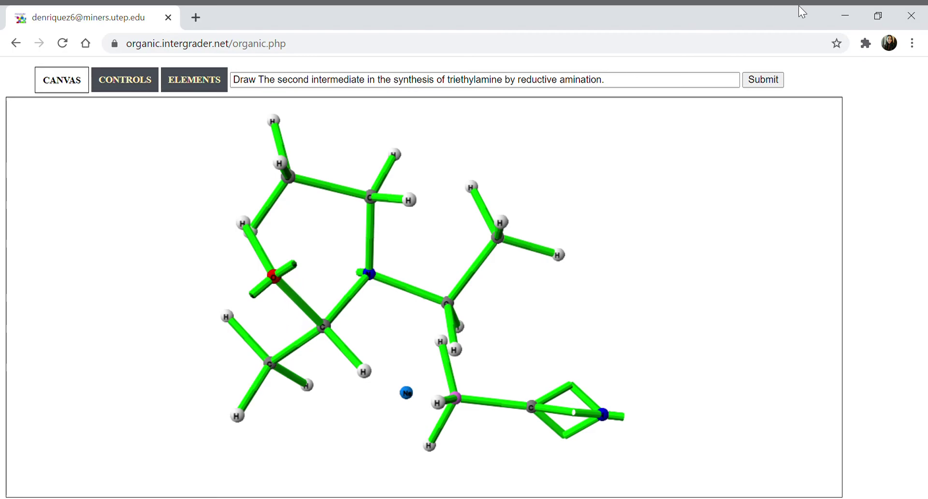
pyautogui.click(770, 80)
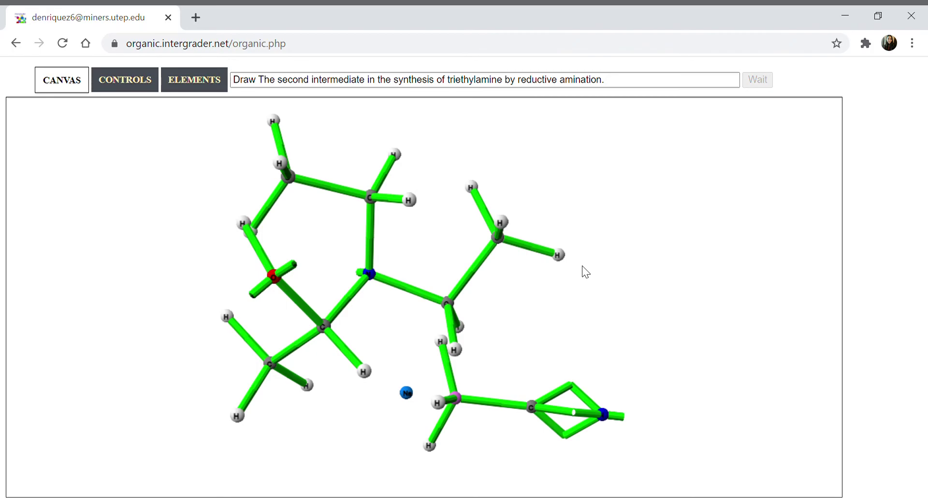
# Step: Dismiss the grading result and open Question # 5 on the third intermediate of the triethylamine synthesis
pyautogui.click(592, 124)
pyautogui.click(755, 80)
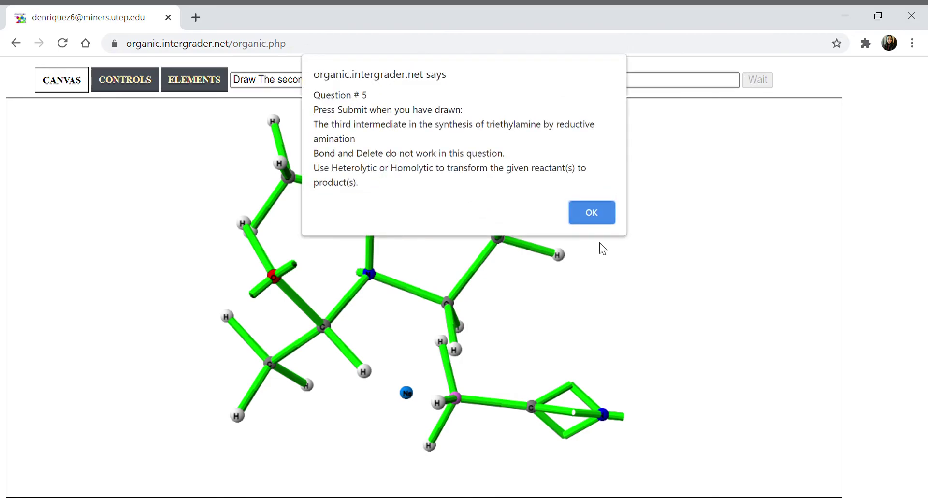
pyautogui.click(596, 218)
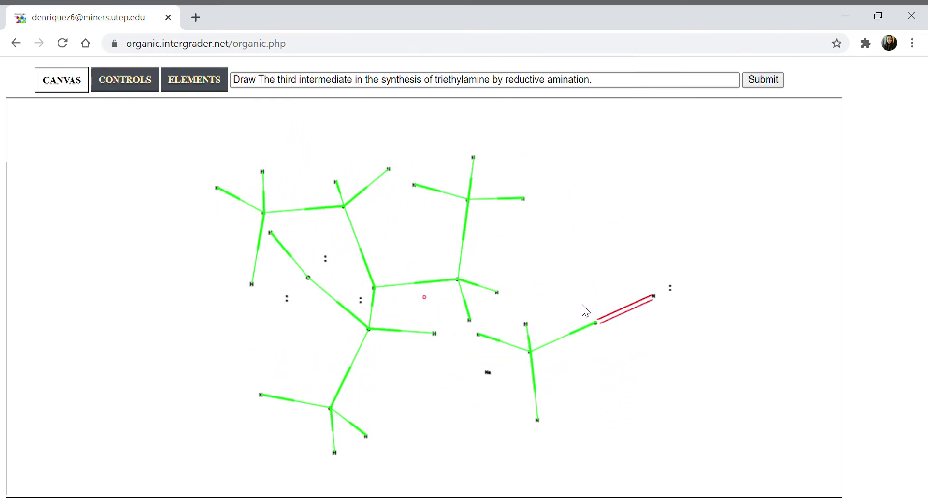
# Step: Use Heterolytic to break the C–O bond with its electron pair shifted onto the oxygen, and arrange the resulting structures
pyautogui.click(128, 88)
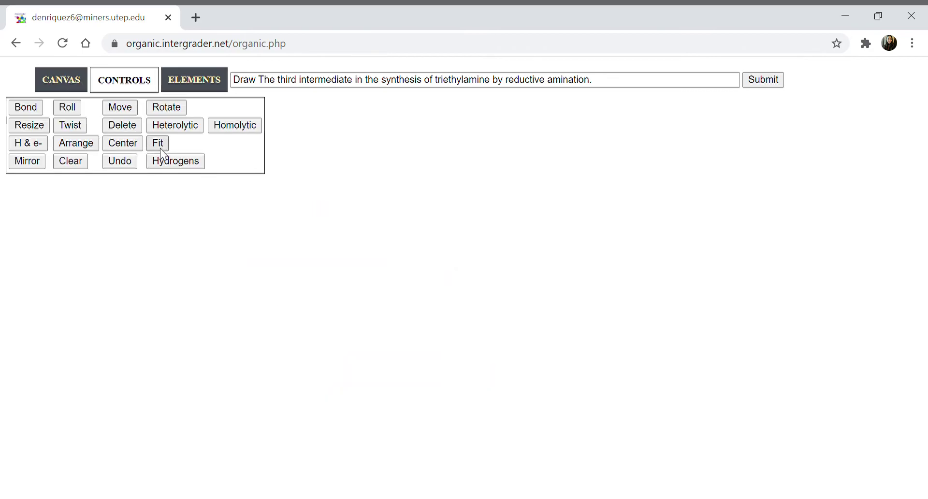
pyautogui.click(166, 127)
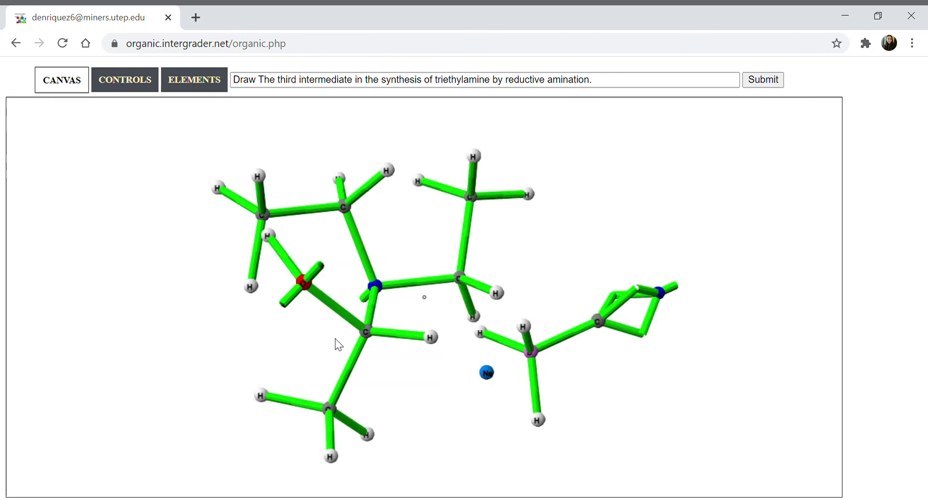
pyautogui.click(348, 318)
pyautogui.click(124, 80)
pyautogui.click(77, 142)
pyautogui.click(125, 80)
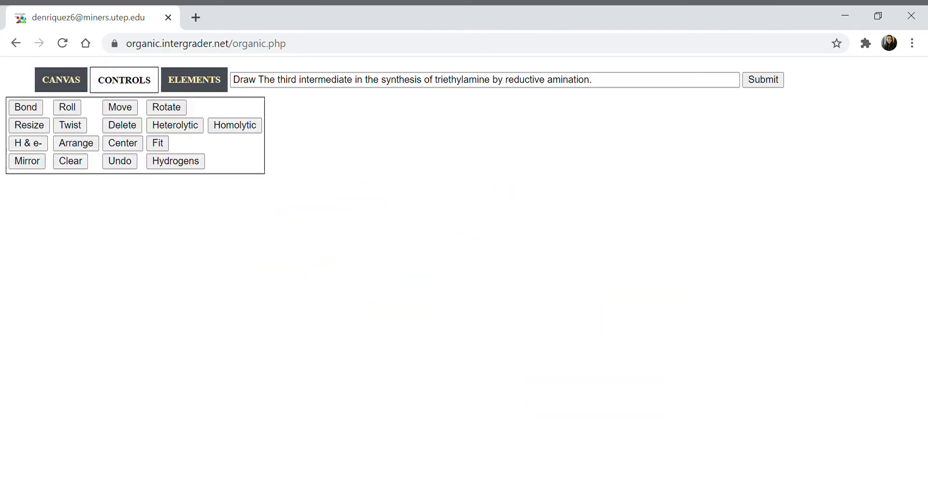
pyautogui.click(26, 107)
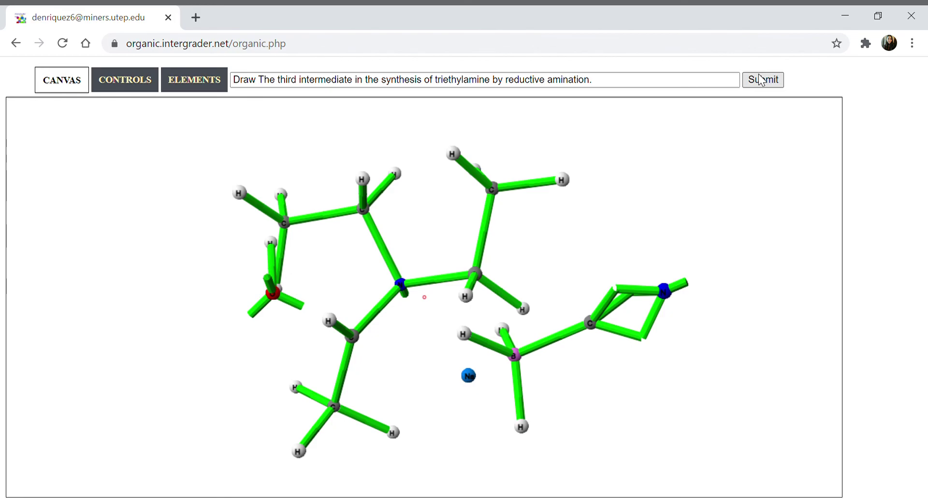
# Step: Submit the drawn third intermediate for grading, answering 0 for the number of cyclic pi electrons
pyautogui.moveTo(663, 175); pyautogui.dragTo(651, 183)
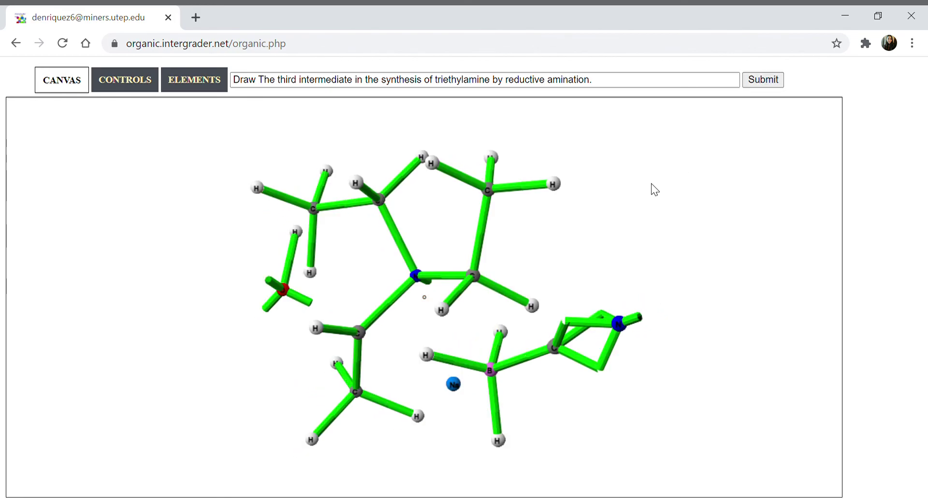
pyautogui.click(761, 81)
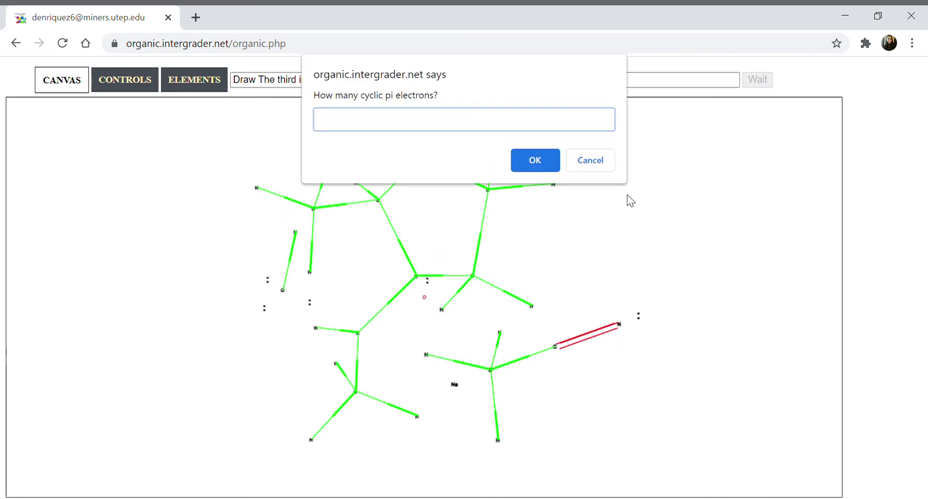
pyautogui.write('0')
pyautogui.click(546, 157)
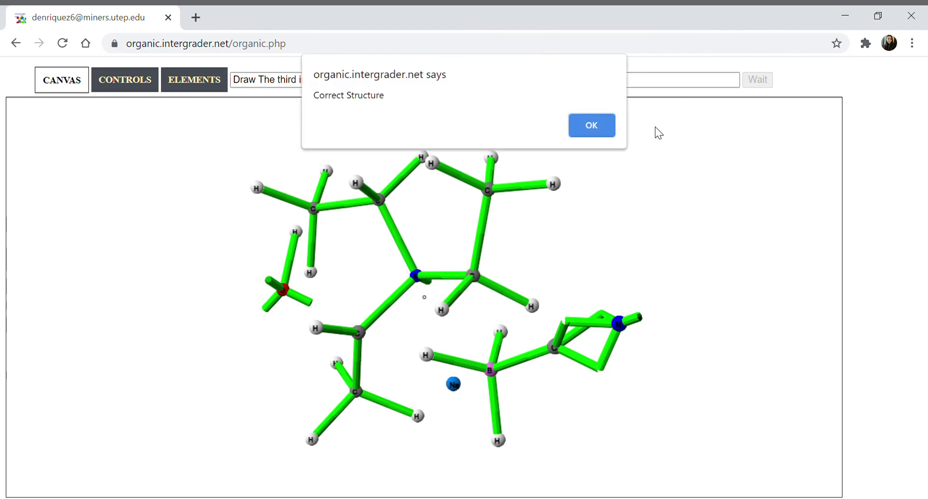
pyautogui.click(608, 131)
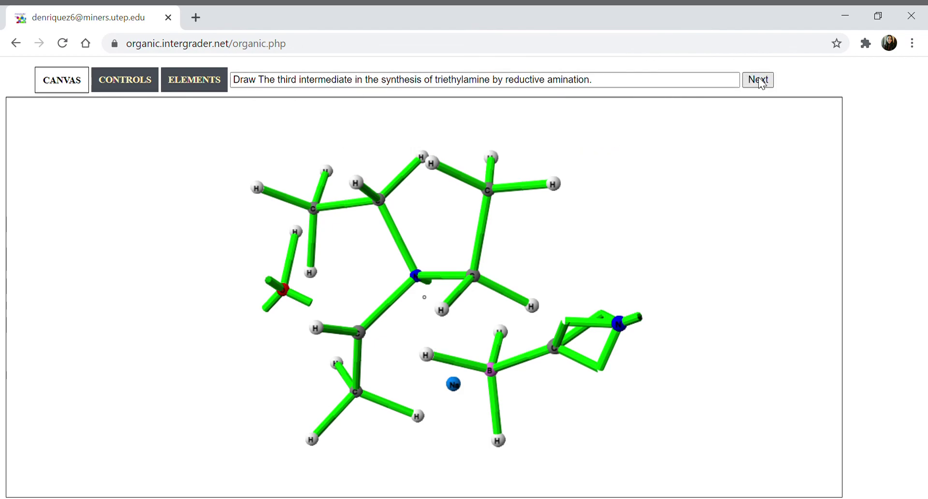